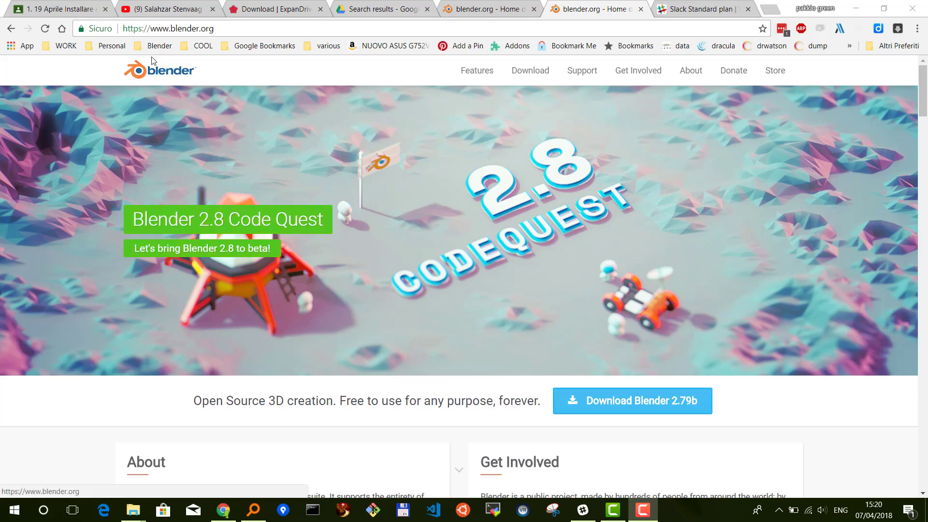
# Step: Go to blender.org's download page and expand 'macOS, Linux, and other versions'
pyautogui.click(187, 30)
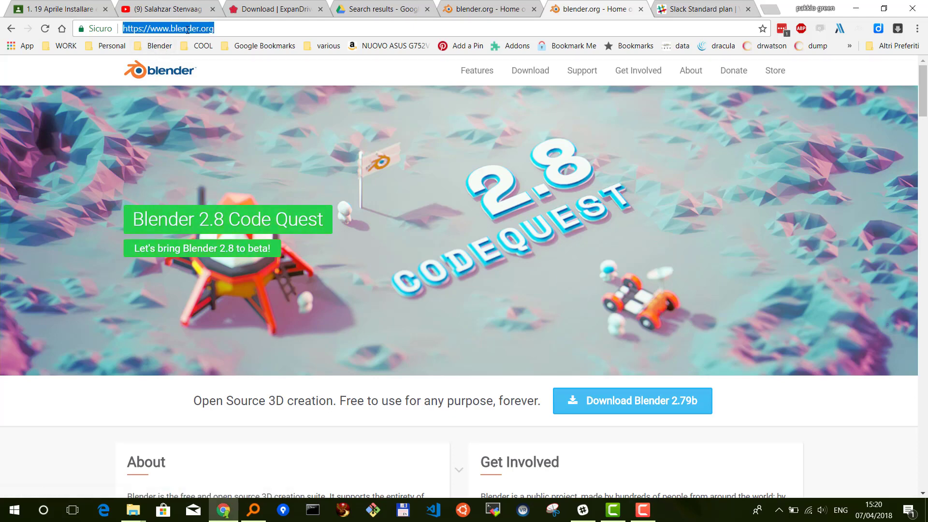
pyautogui.click(218, 29)
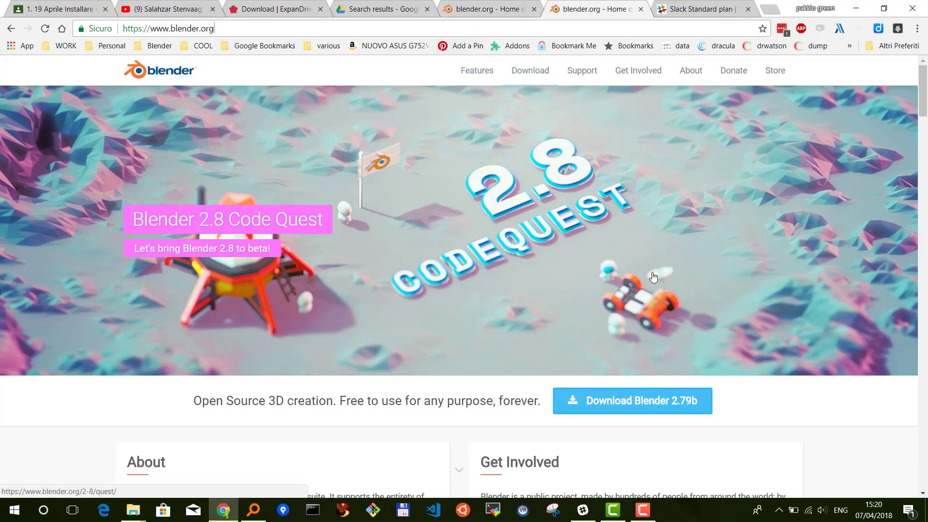
pyautogui.click(531, 72)
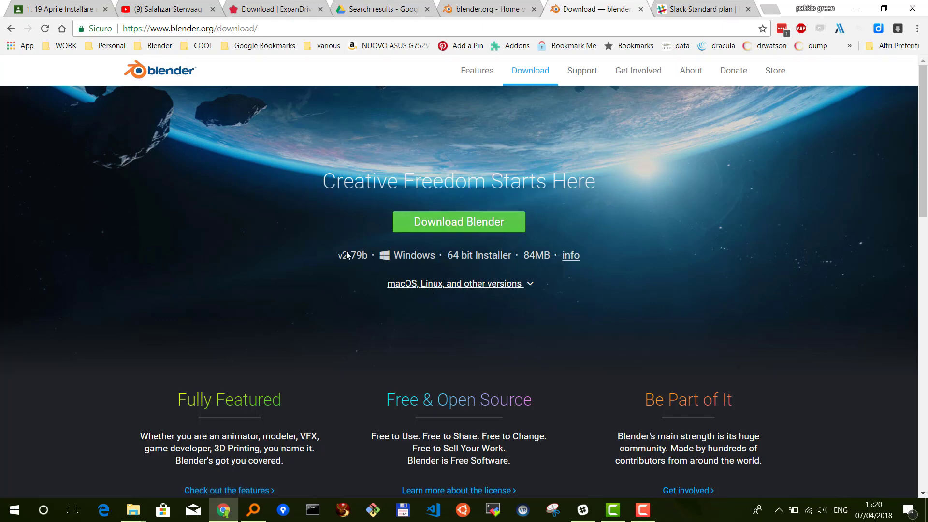
pyautogui.click(466, 285)
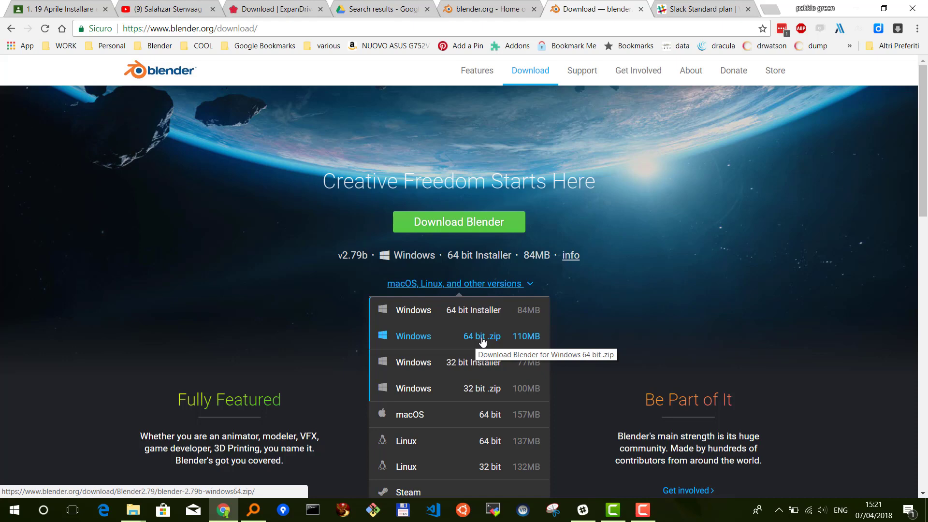
# Step: Download blender-2.79b-windows64.zip into the downloads folder and open it in File Explorer
pyautogui.click(482, 338)
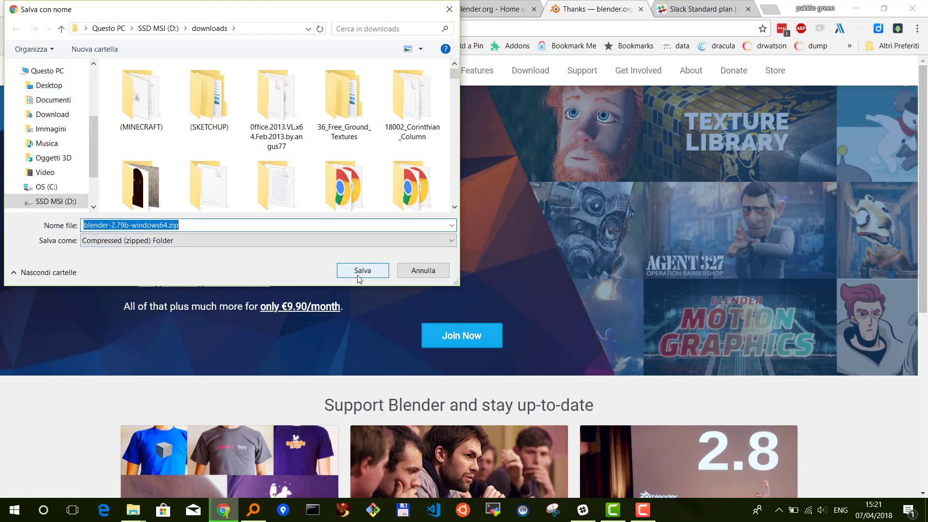
pyautogui.click(361, 272)
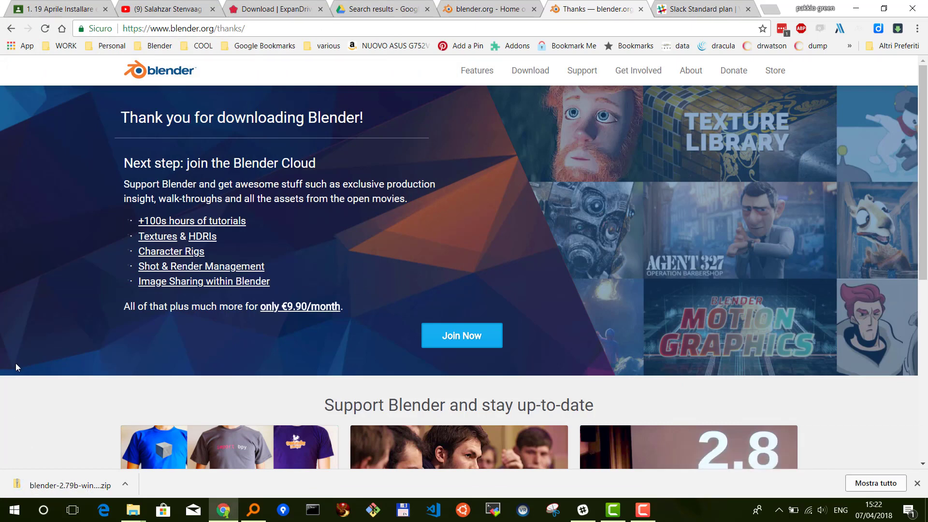
pyautogui.click(78, 485)
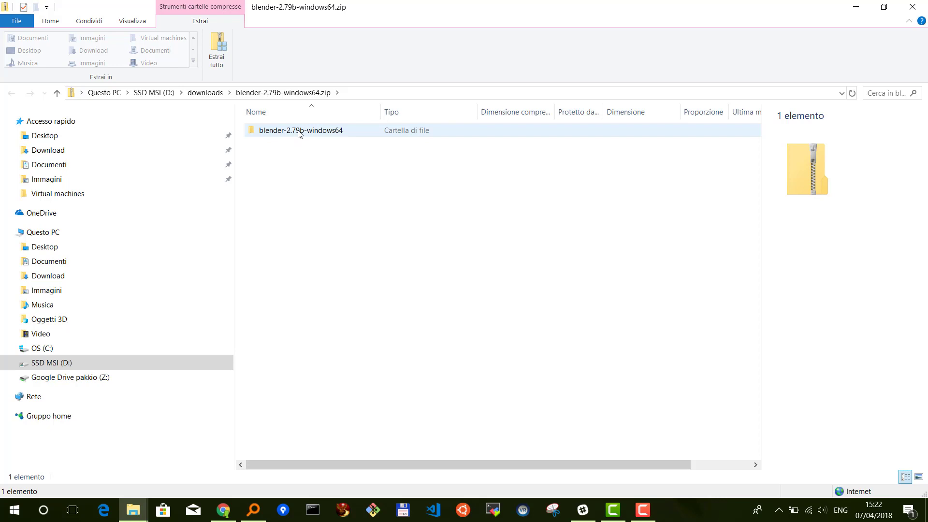
# Step: Open a second File Explorer window at D:\apps
pyautogui.rightClick(135, 512)
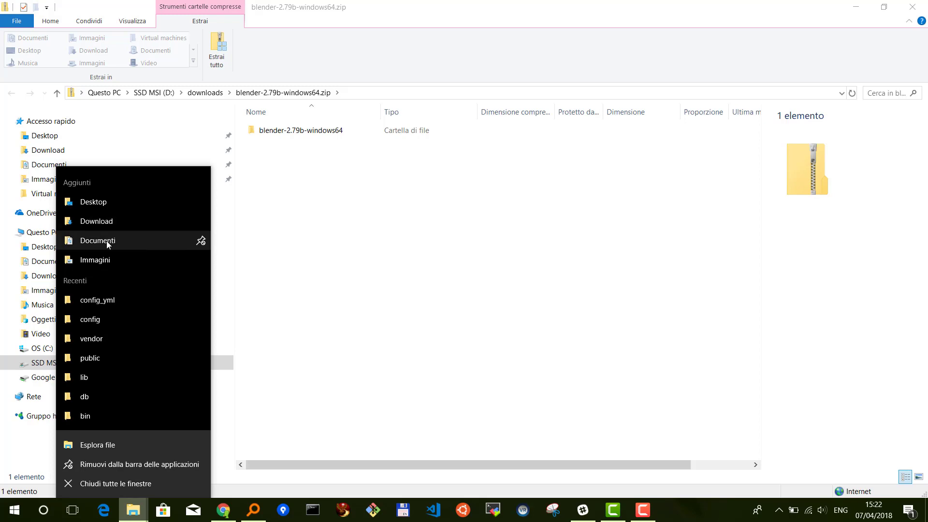
pyautogui.click(380, 356)
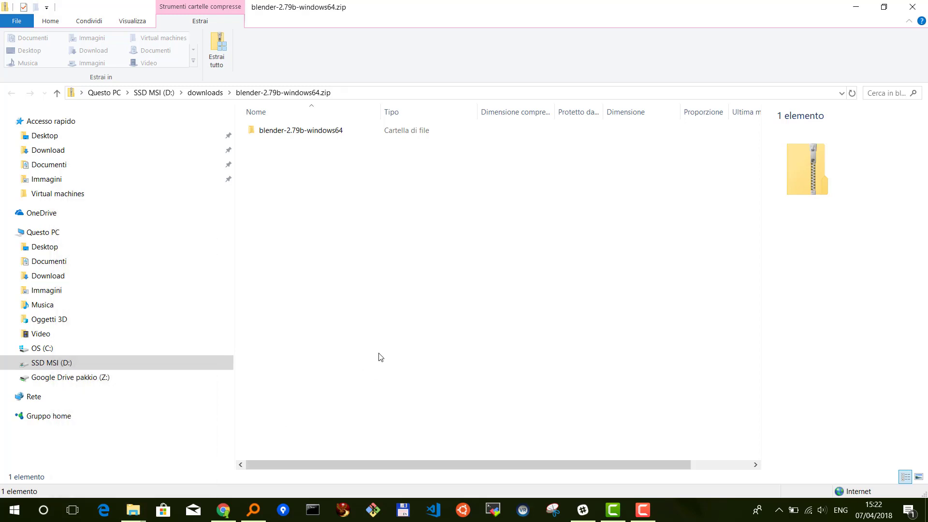
pyautogui.press('super+e')
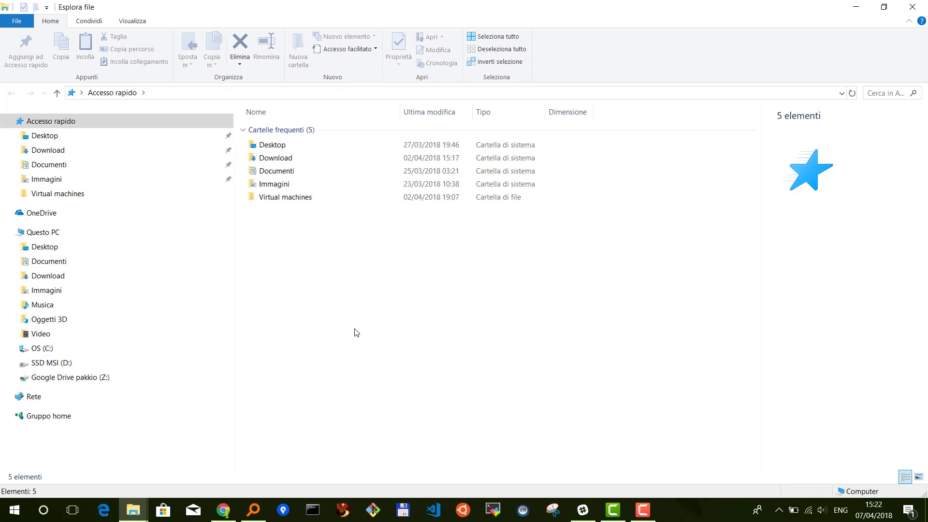
pyautogui.click(51, 363)
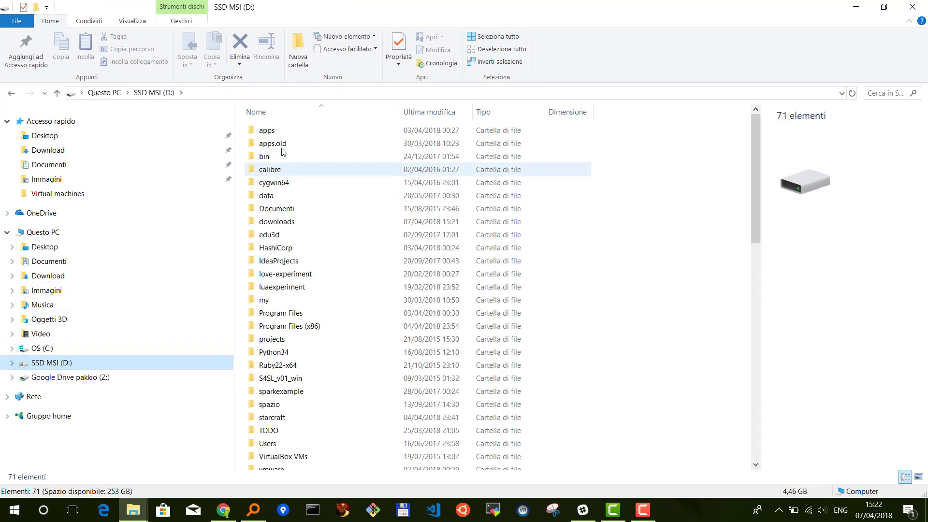
pyautogui.doubleClick(277, 132)
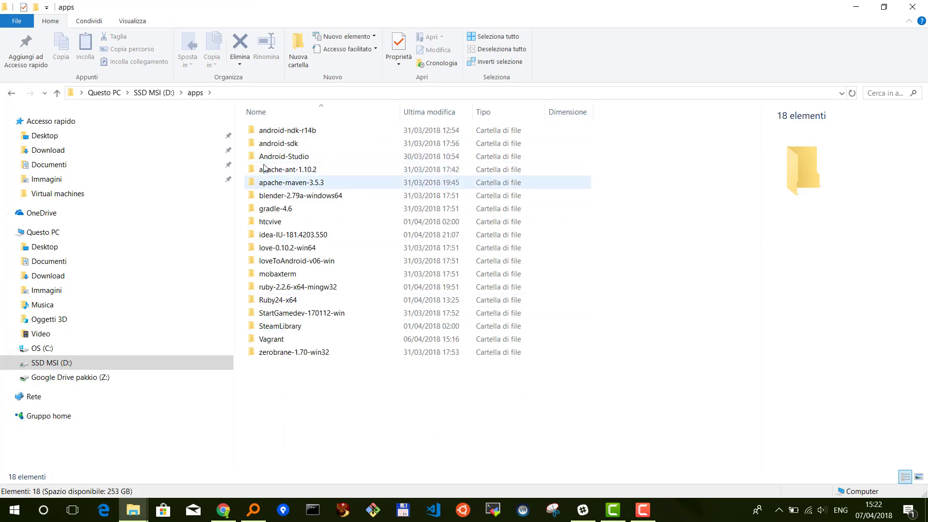
# Step: Copy the blender-2.79b-windows64 folder from the zip into D:\apps and open it
pyautogui.moveTo(342, 13)
pyautogui.mouseDown()
pyautogui.moveTo(566, 25)
pyautogui.moveTo(539, 16)
pyautogui.mouseUp()
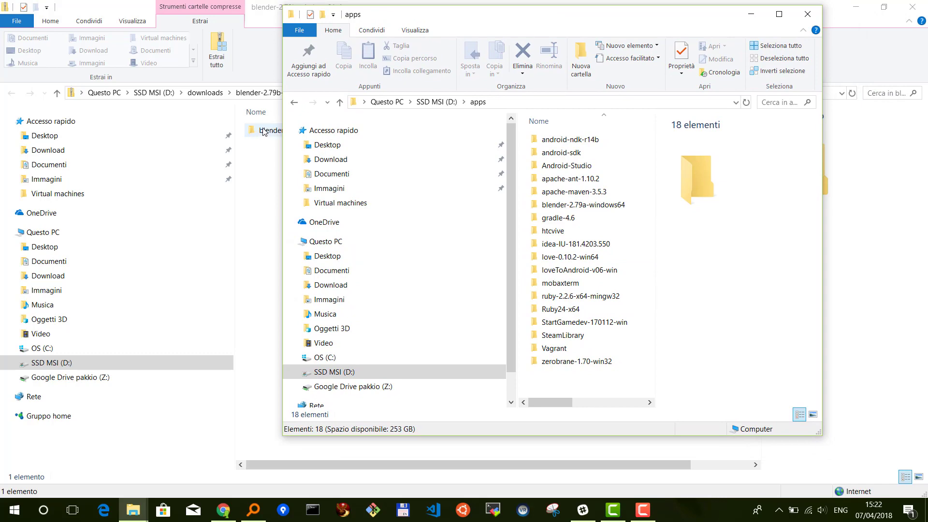
pyautogui.click(264, 132)
pyautogui.moveTo(642, 16); pyautogui.dragTo(874, 75)
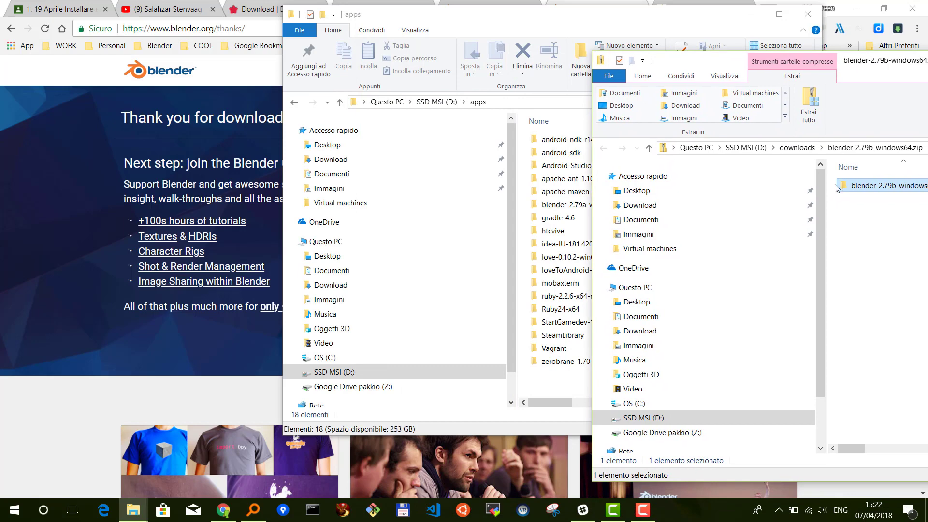
pyautogui.moveTo(869, 191); pyautogui.dragTo(560, 383)
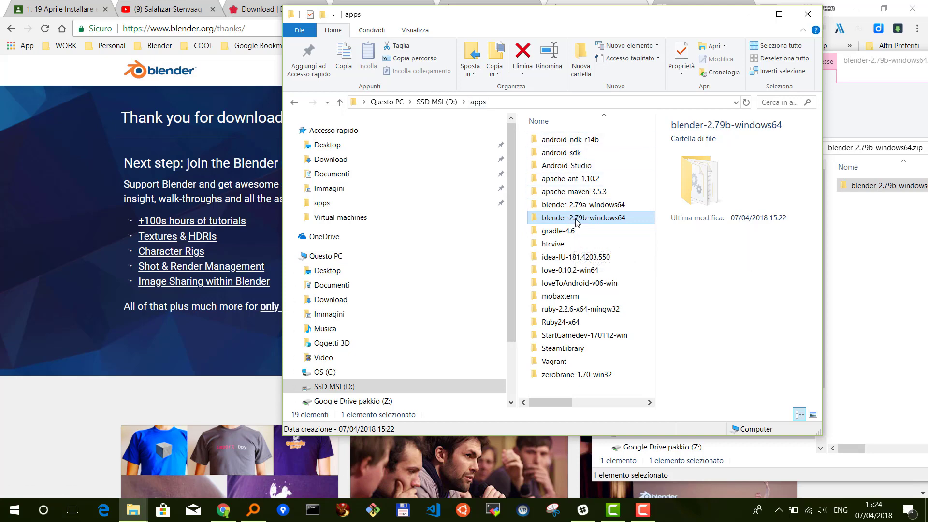
pyautogui.moveTo(584, 217)
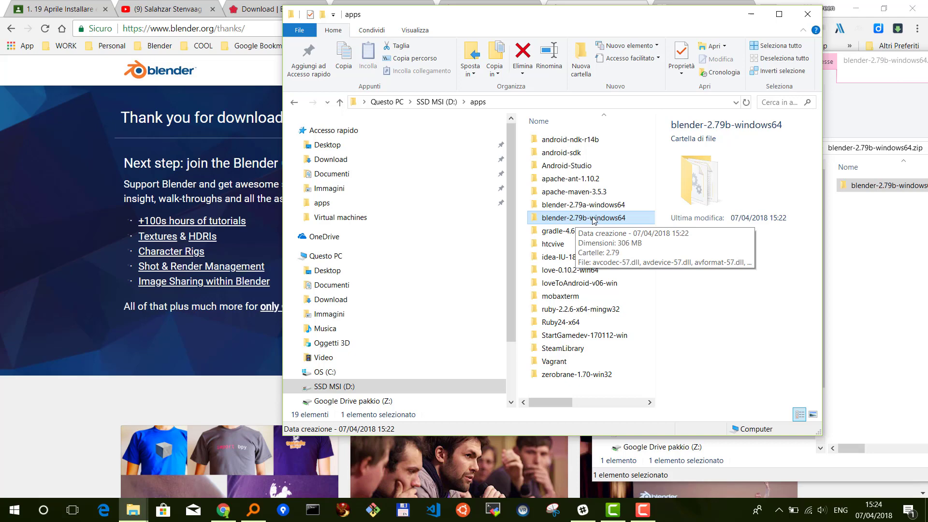
pyautogui.doubleClick(563, 220)
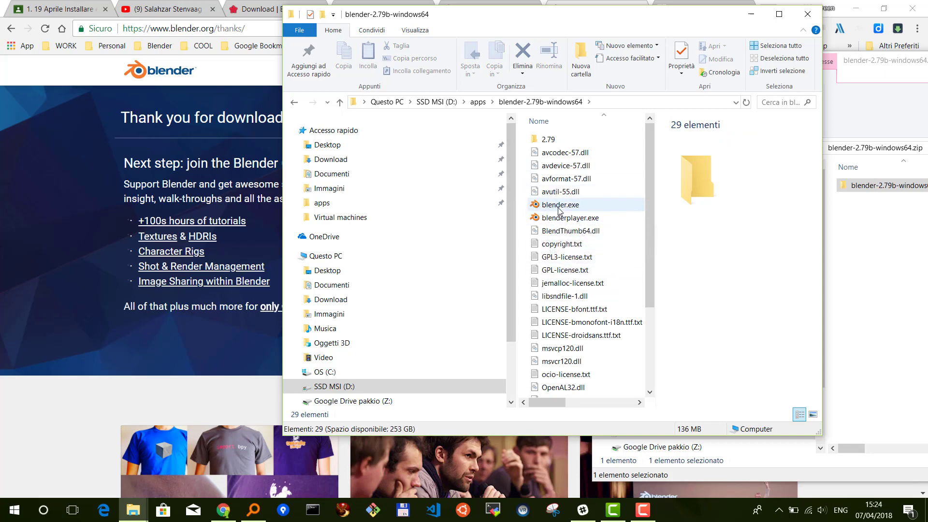
pyautogui.click(559, 206)
# Step: Launch blender.exe and dismiss the splash screen to reach the default cube scene
pyautogui.doubleClick(558, 208)
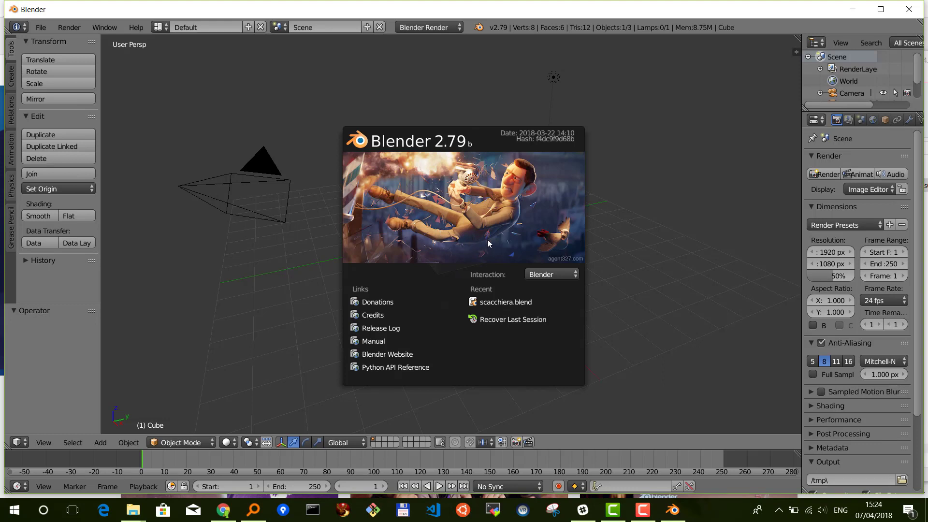
pyautogui.click(485, 215)
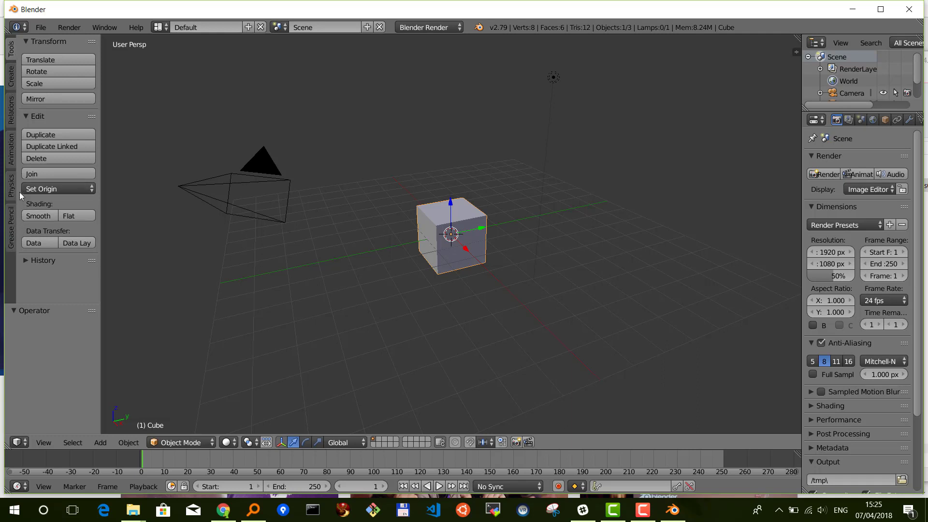
# Step: Apply the Science Lab theme preset in User Preferences > Themes
pyautogui.click(40, 28)
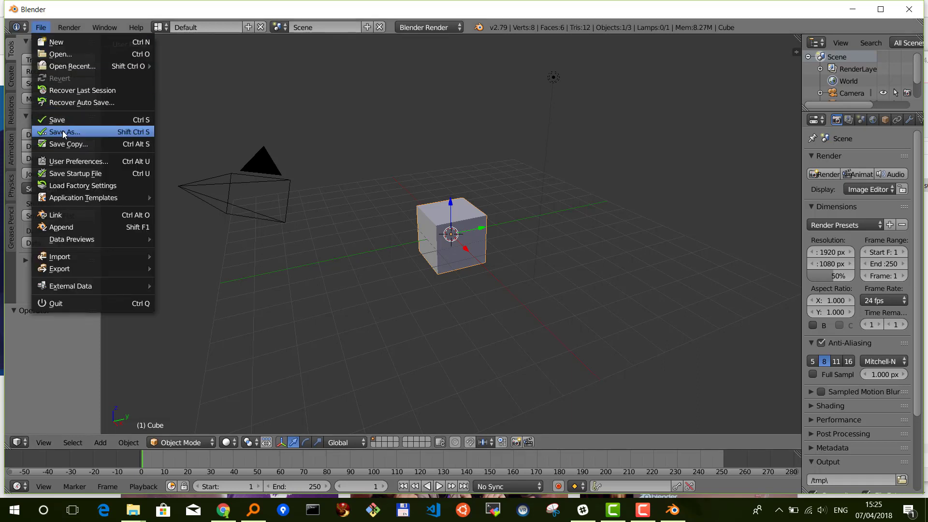
pyautogui.click(82, 162)
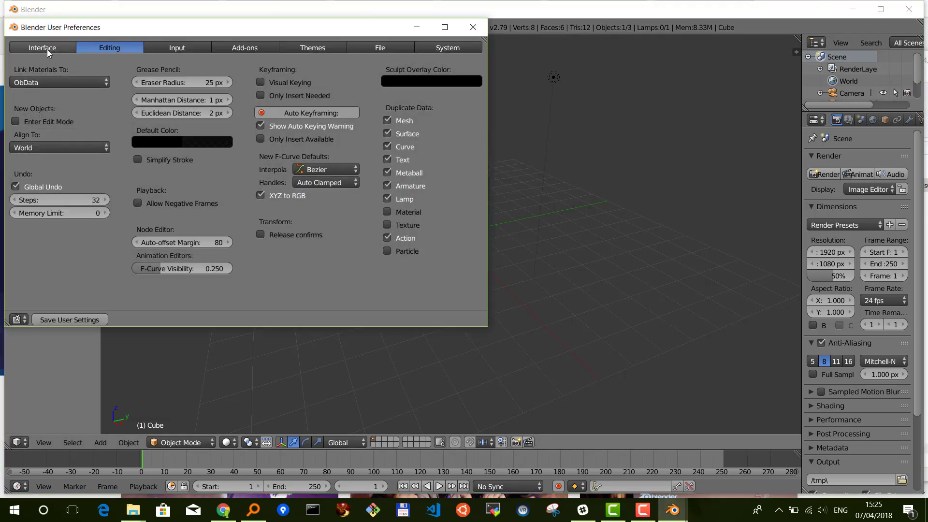
pyautogui.click(319, 49)
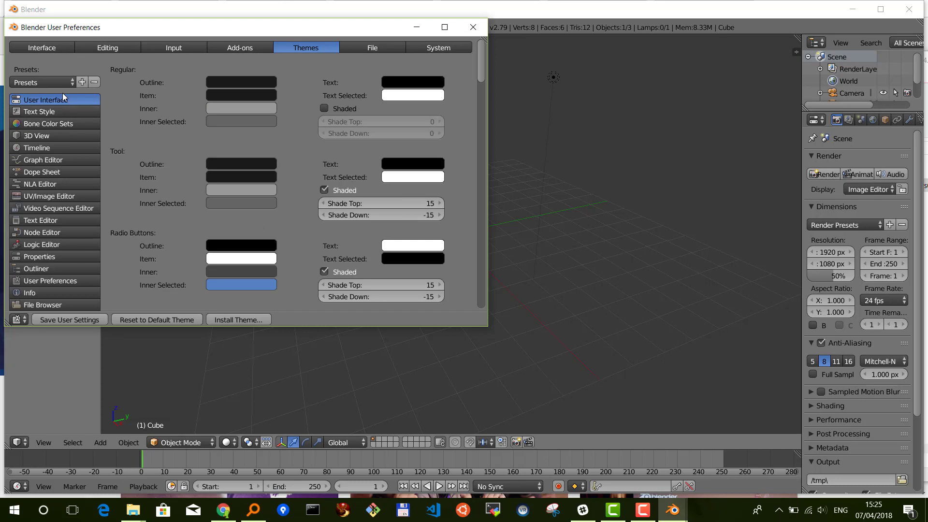
pyautogui.click(70, 79)
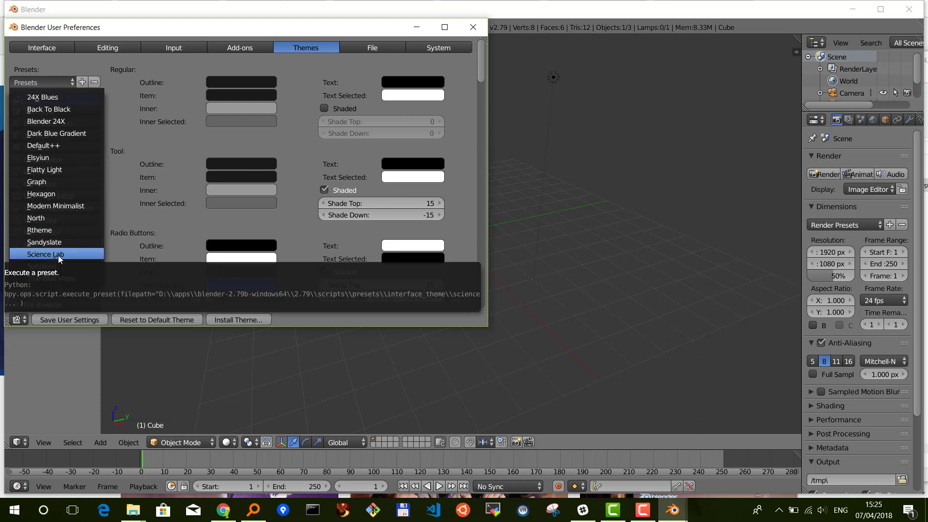
pyautogui.click(58, 255)
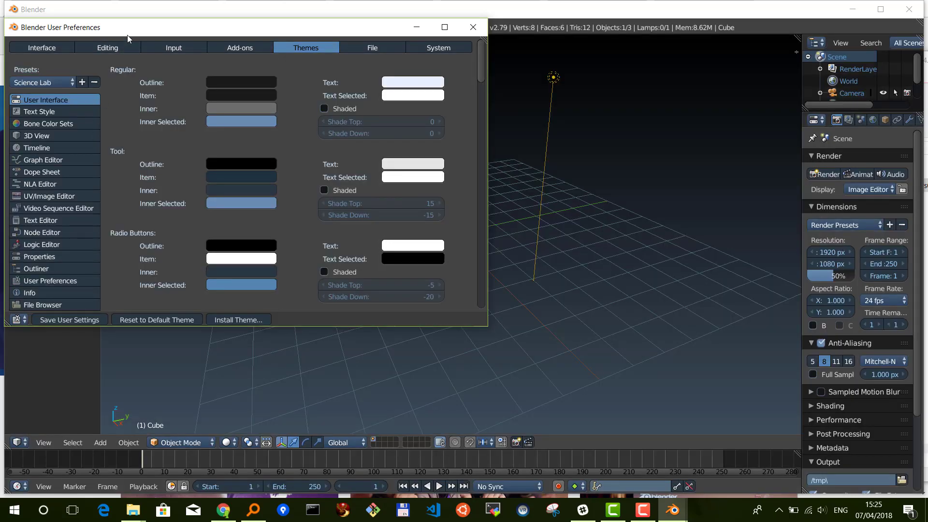
pyautogui.moveTo(128, 32); pyautogui.dragTo(250, 76)
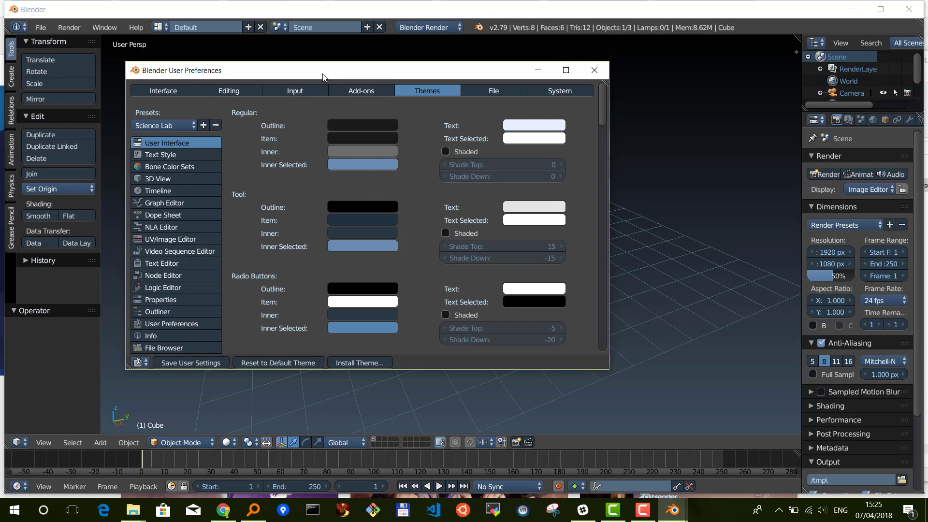
pyautogui.moveTo(324, 73); pyautogui.dragTo(271, 88)
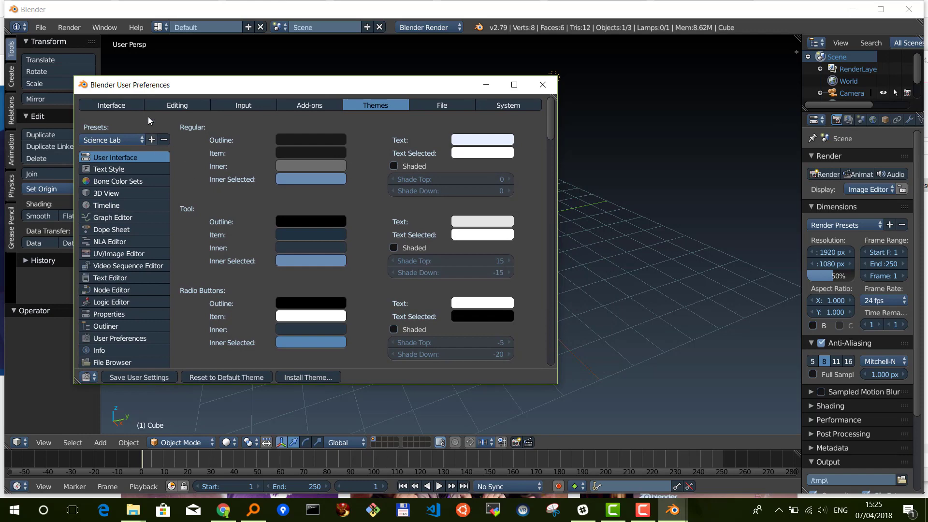
pyautogui.moveTo(158, 90)
pyautogui.mouseDown()
pyautogui.moveTo(154, 72)
pyautogui.moveTo(136, 67)
pyautogui.mouseUp()
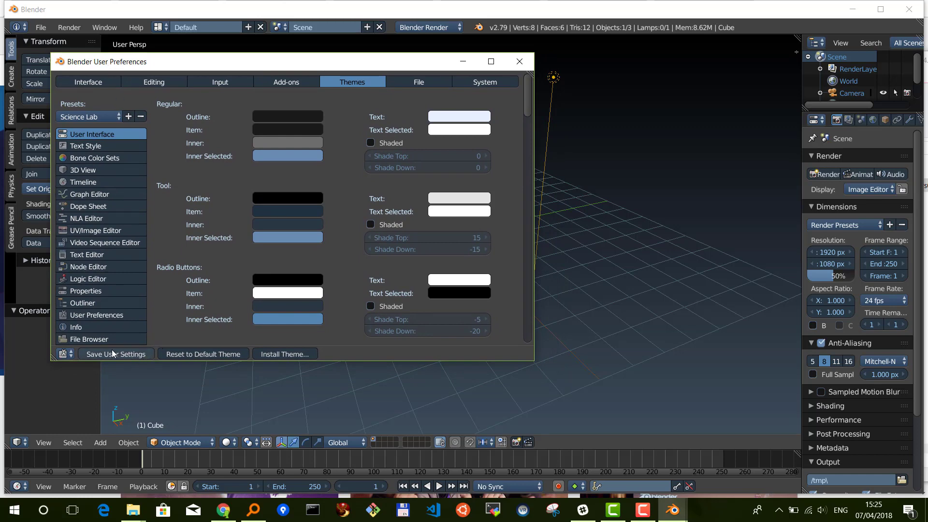
# Step: In System preferences, enable International Fonts, set language to Italiano and translate the interface
pyautogui.click(487, 82)
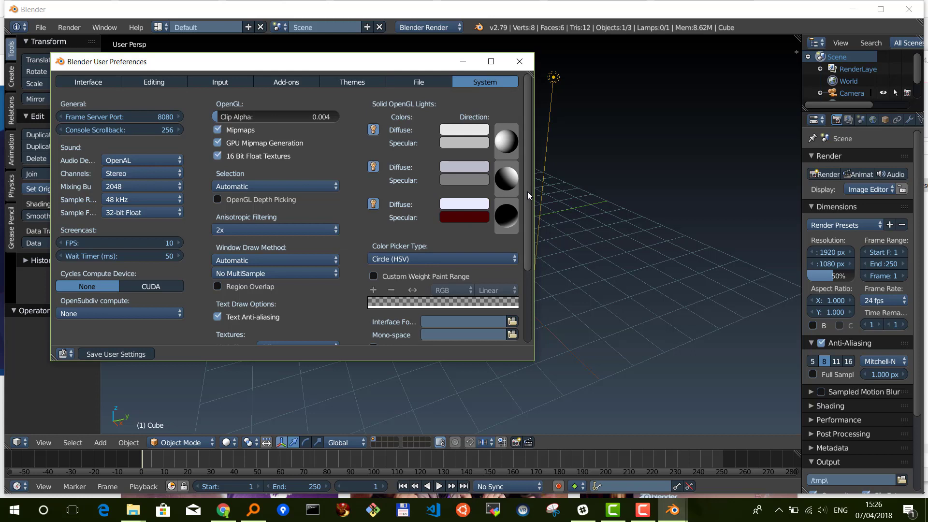
pyautogui.moveTo(527, 193); pyautogui.dragTo(521, 240)
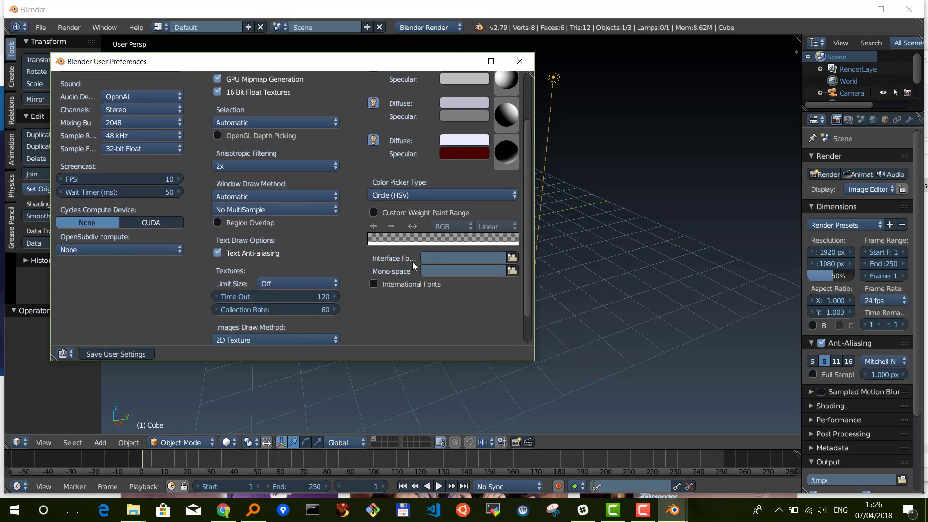
pyautogui.click(373, 284)
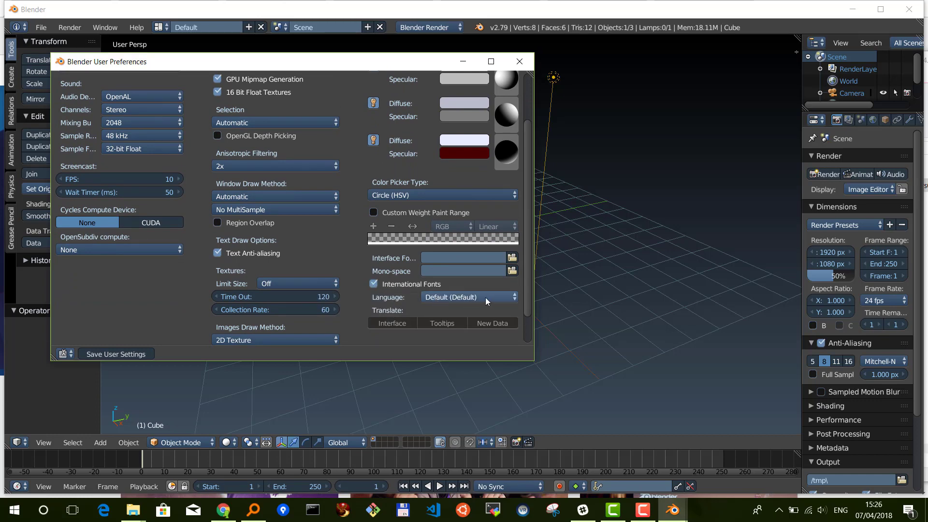
pyautogui.click(505, 296)
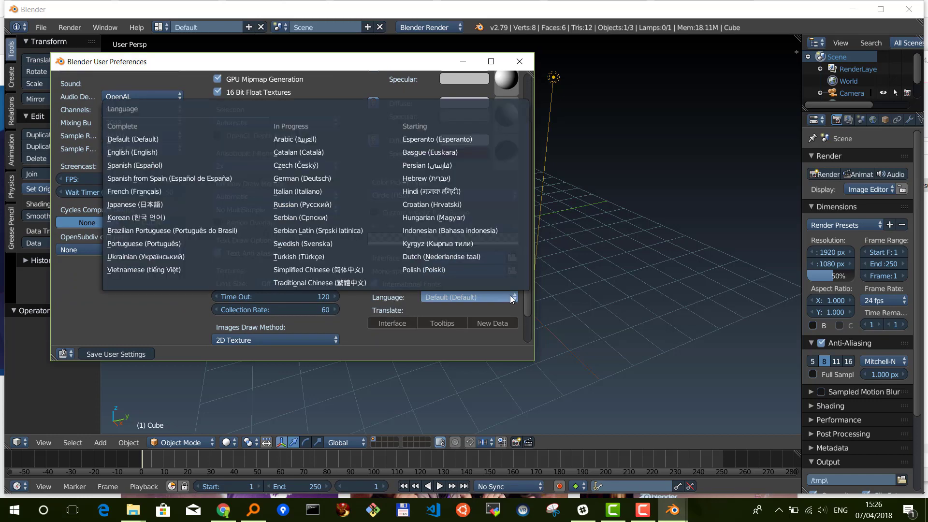
pyautogui.click(301, 191)
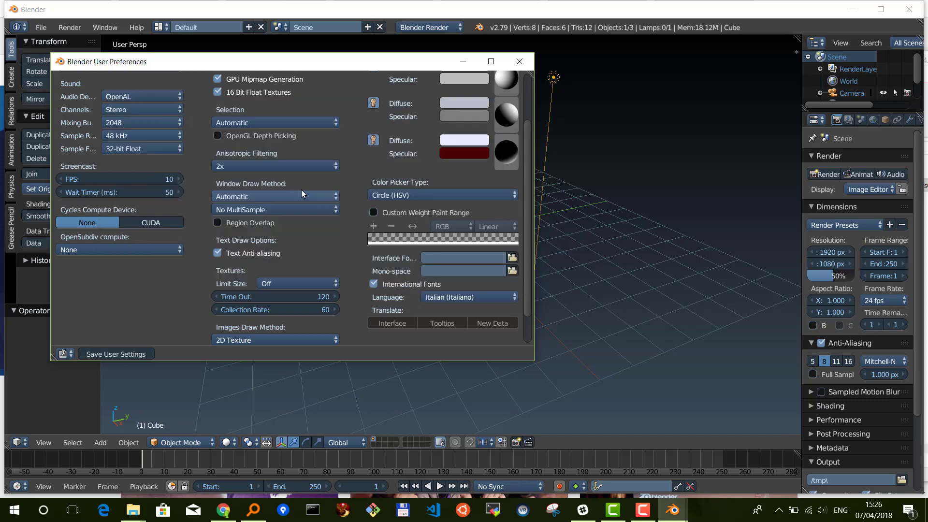
pyautogui.click(386, 321)
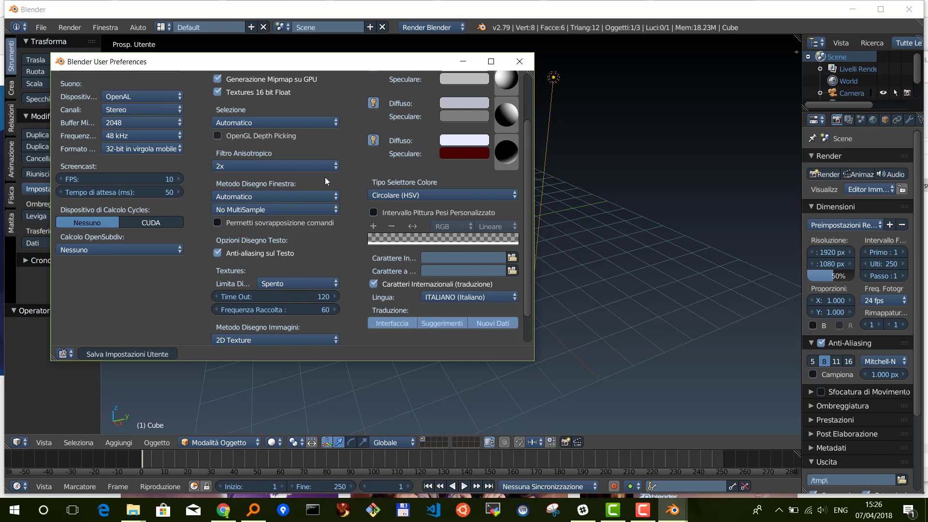
pyautogui.moveTo(523, 230); pyautogui.dragTo(528, 179)
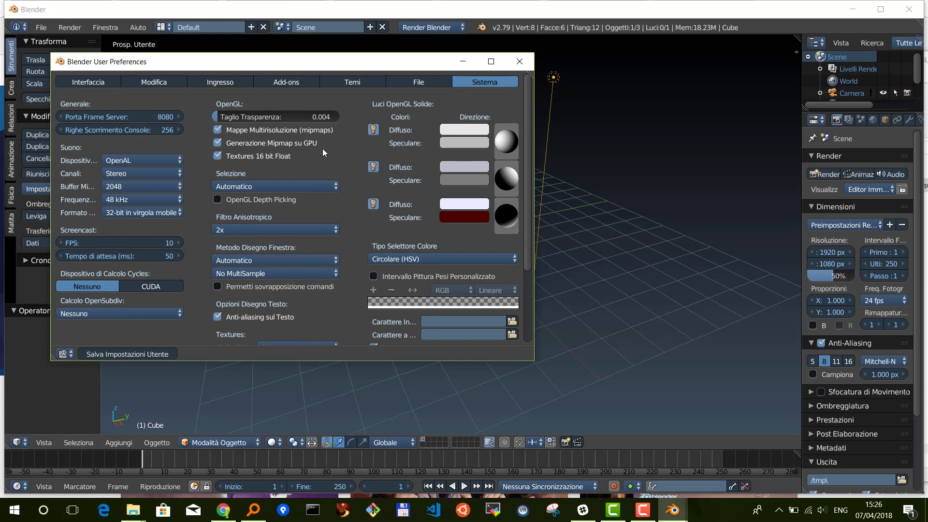
# Step: Enable Ruota Attorno alla Selezione and set the interface Scala to 1.20
pyautogui.click(96, 81)
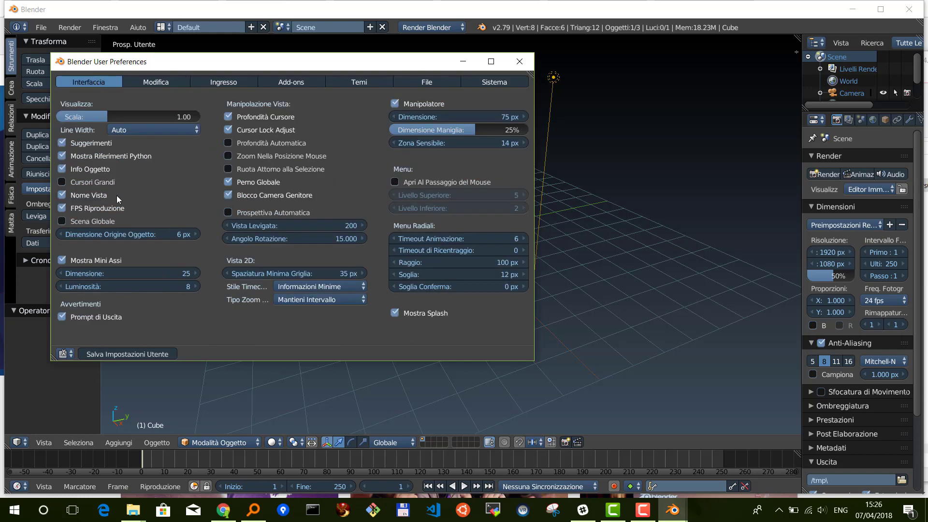
pyautogui.click(228, 166)
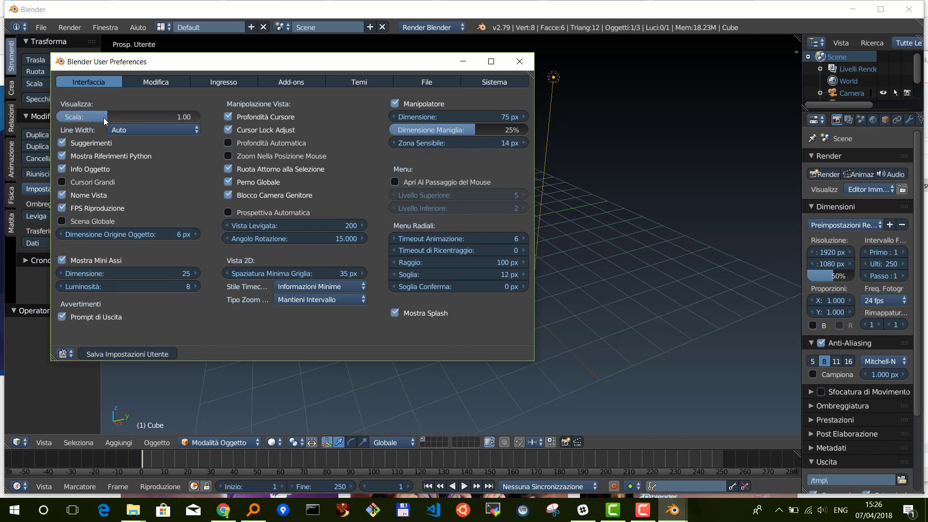
pyautogui.moveTo(108, 114); pyautogui.dragTo(128, 114)
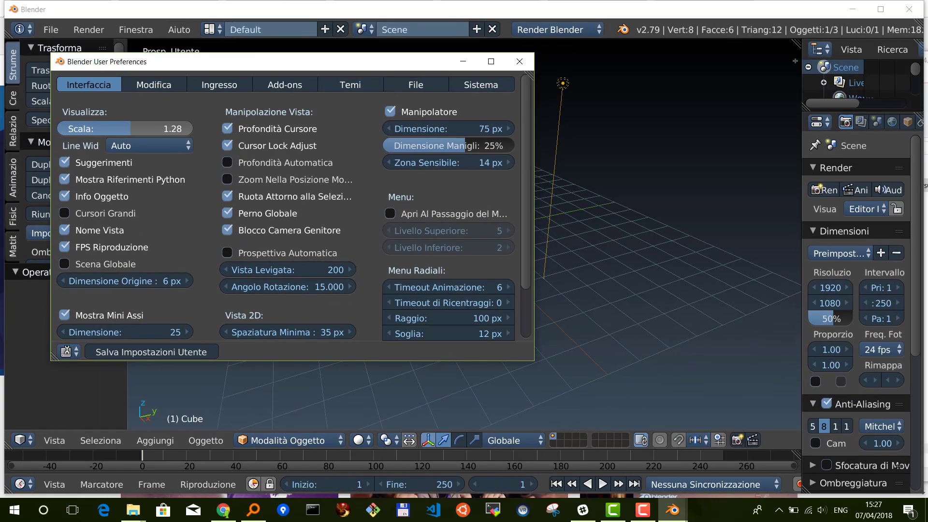
pyautogui.moveTo(125, 125)
pyautogui.mouseDown()
pyautogui.moveTo(146, 138)
pyautogui.moveTo(122, 124)
pyautogui.moveTo(128, 140)
pyautogui.mouseUp()
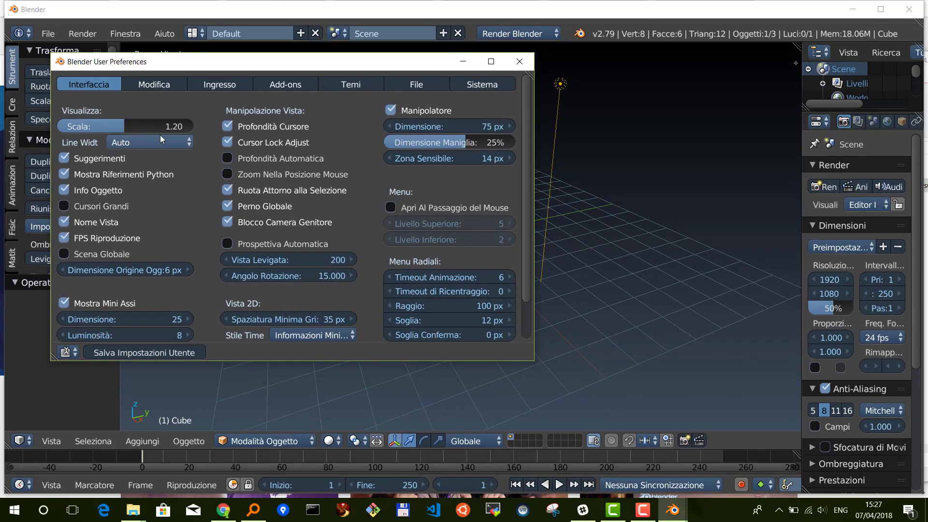
pyautogui.click(169, 126)
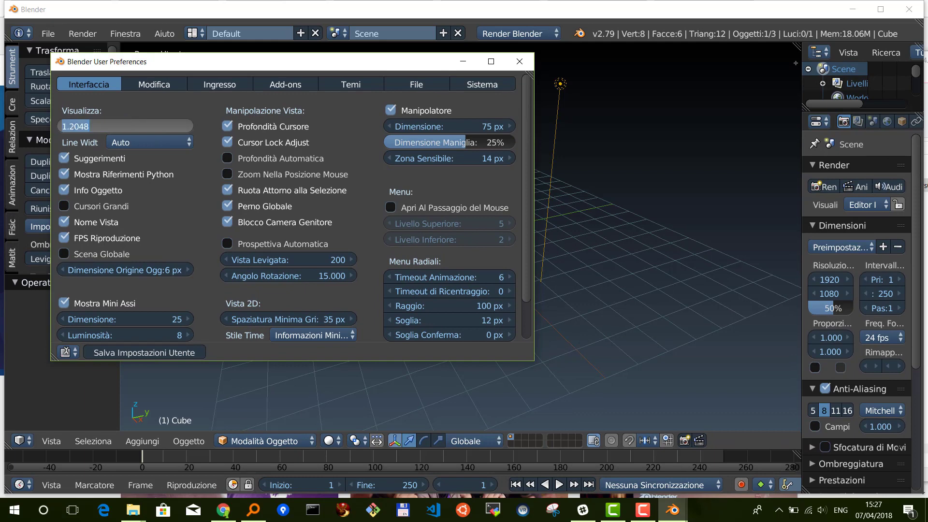
pyautogui.write('1.20')
pyautogui.press('Tab')
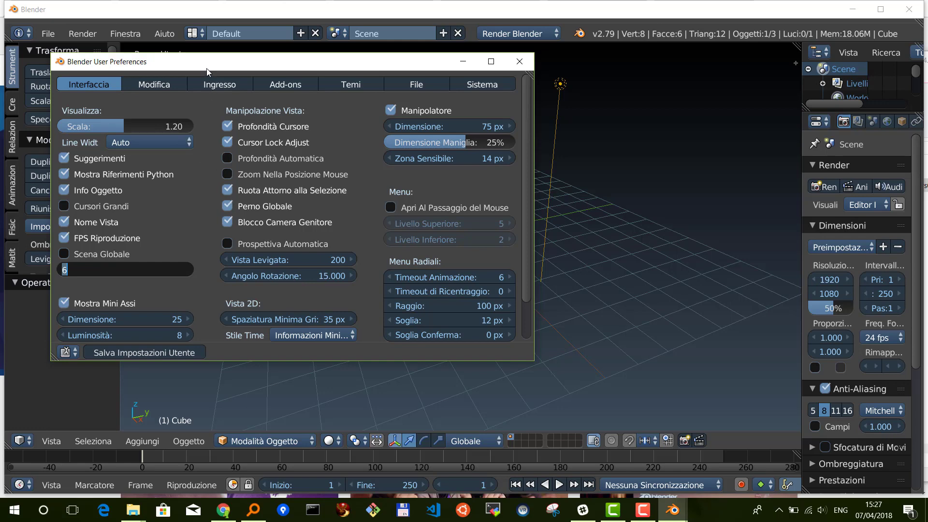
pyautogui.moveTo(206, 66)
pyautogui.mouseDown()
pyautogui.moveTo(432, 83)
pyautogui.moveTo(317, 83)
pyautogui.mouseUp()
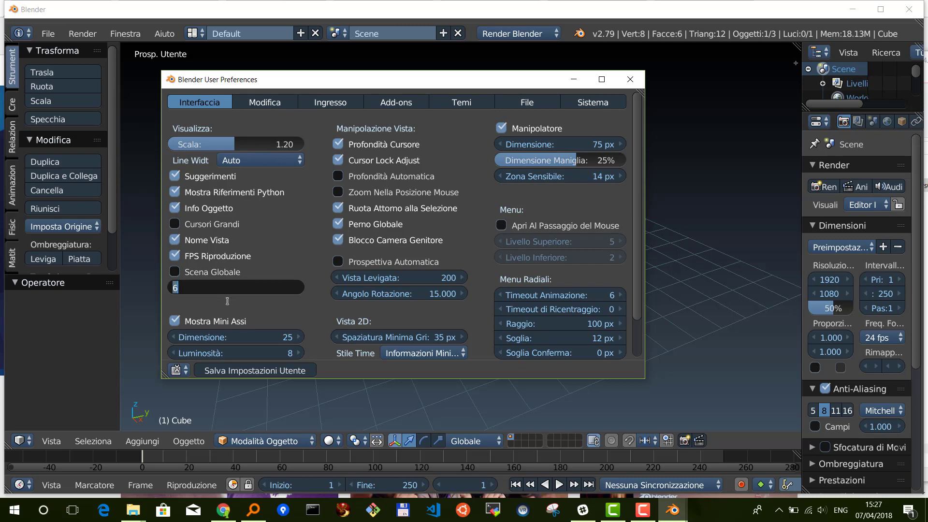
# Step: Set Annulla Passi to 256 in the Modifica preferences, then show the Ingresso tab
pyautogui.click(266, 101)
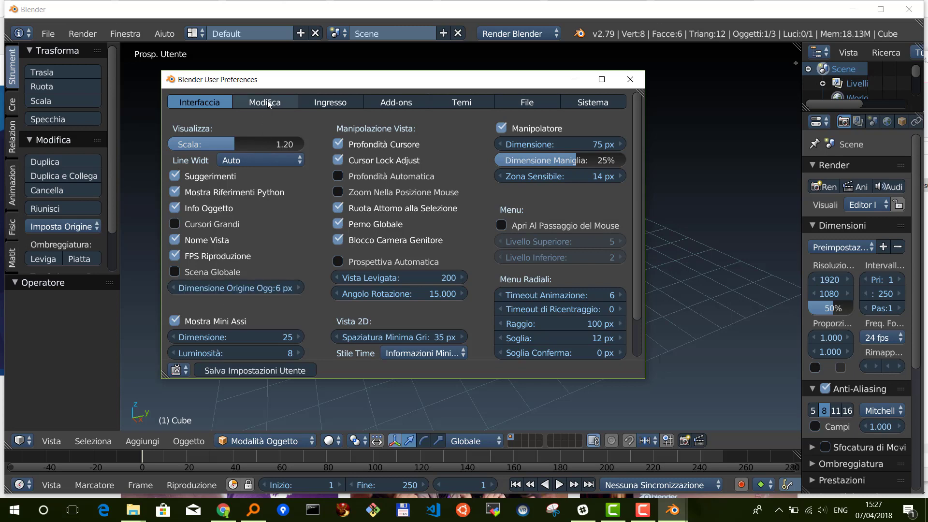
pyautogui.click(267, 103)
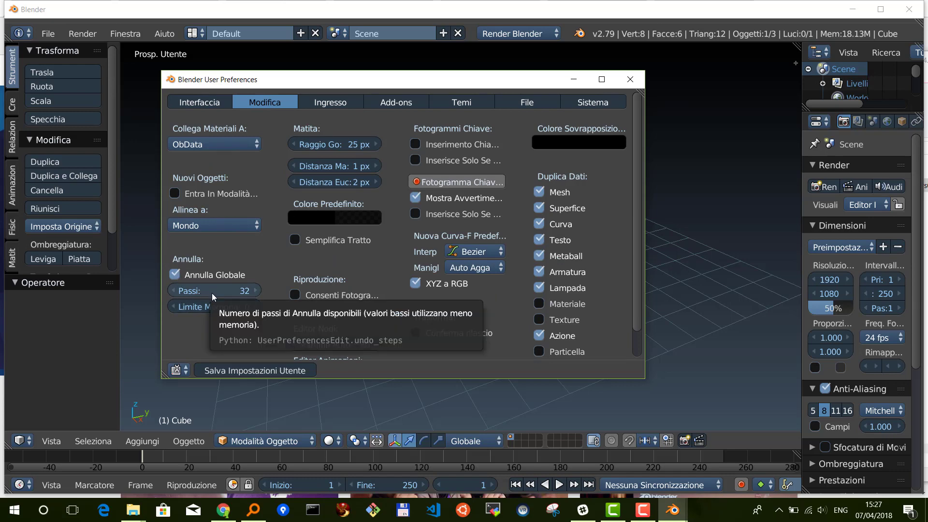
pyautogui.click(223, 289)
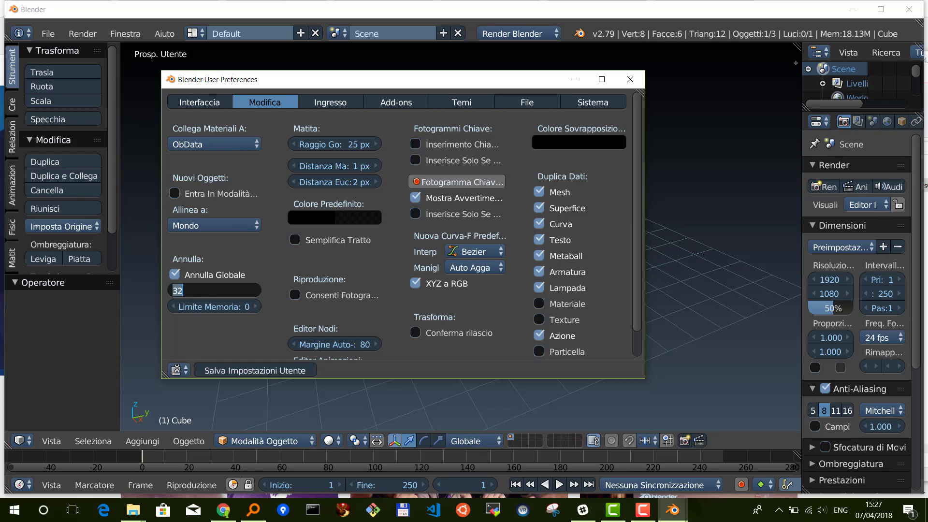
pyautogui.write('25')
pyautogui.write('6')
pyautogui.press('Tab')
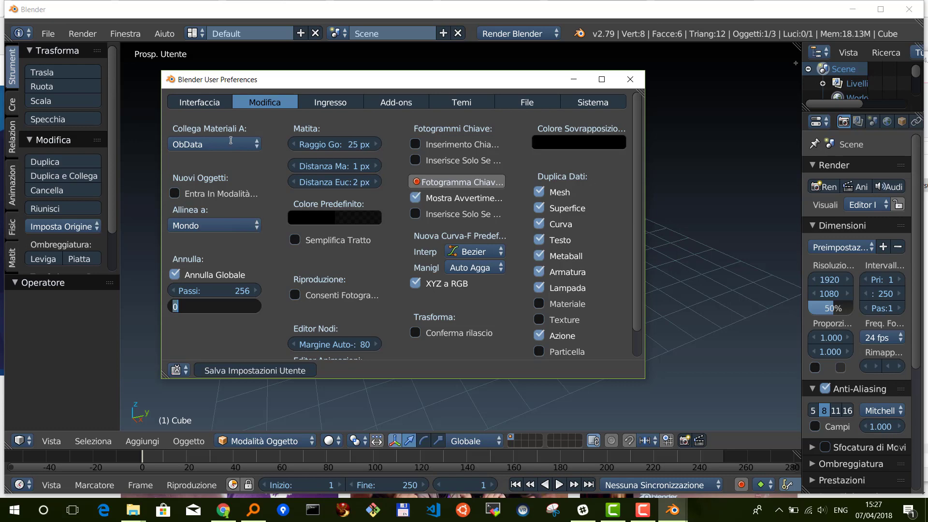
pyautogui.click(204, 105)
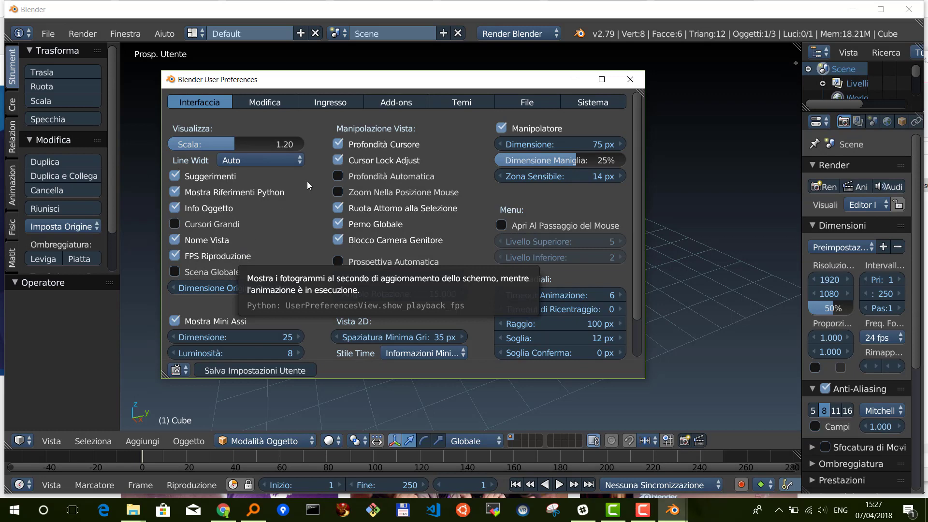
pyautogui.click(331, 102)
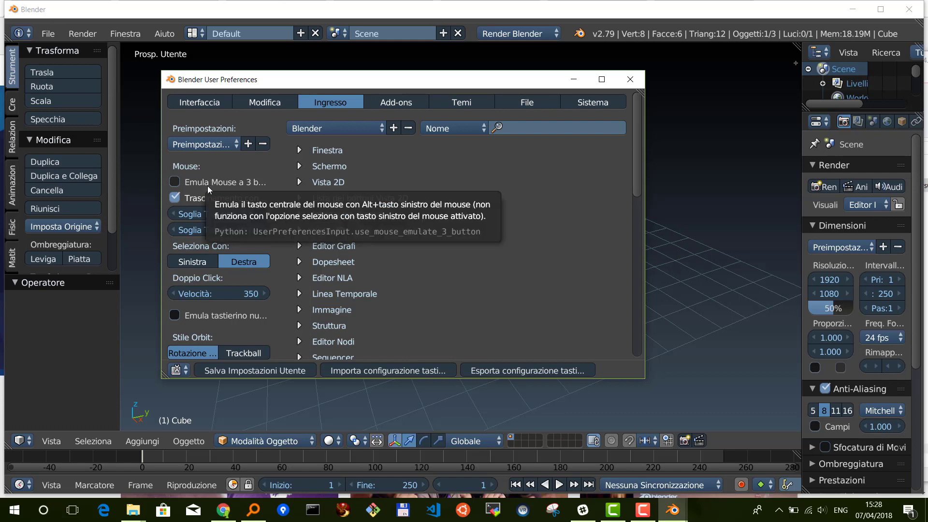
# Step: Enable Emula Mouse a 3 bottoni, leaving numpad emulation off, and save user settings
pyautogui.click(175, 182)
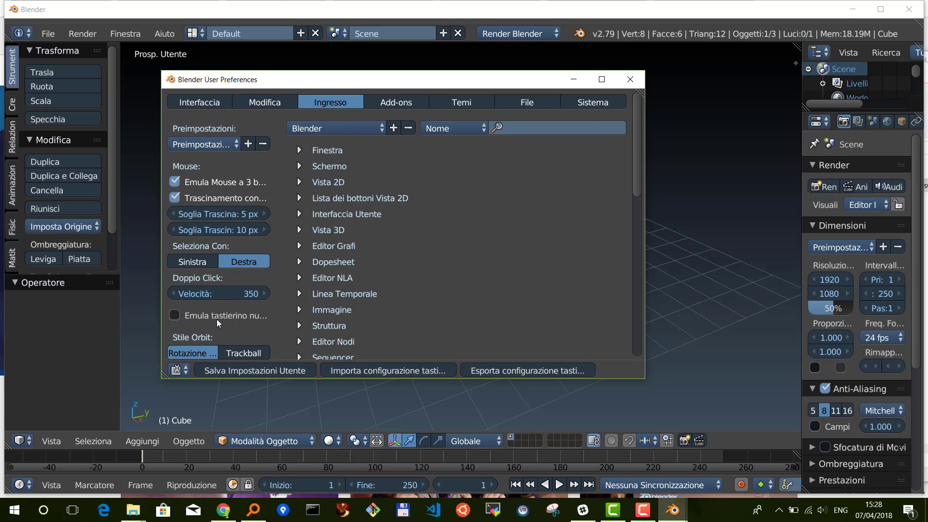
pyautogui.click(174, 316)
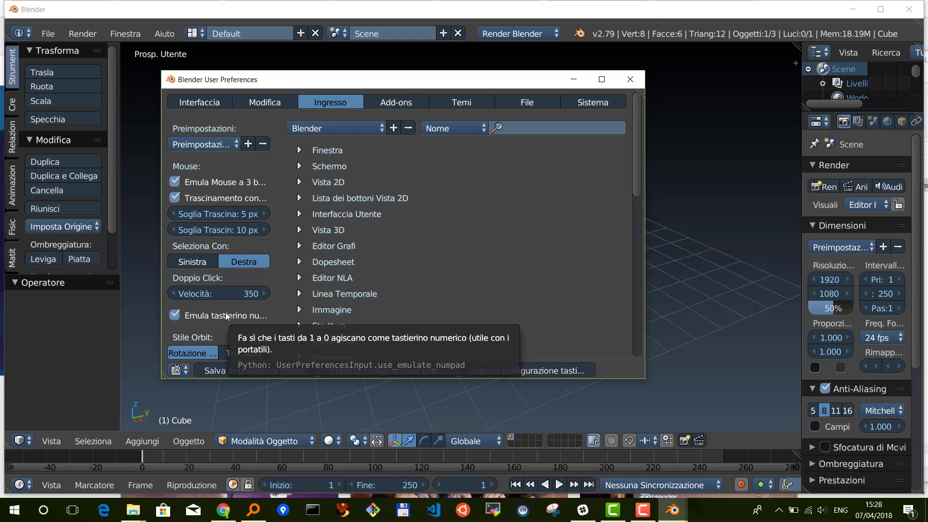
pyautogui.click(175, 315)
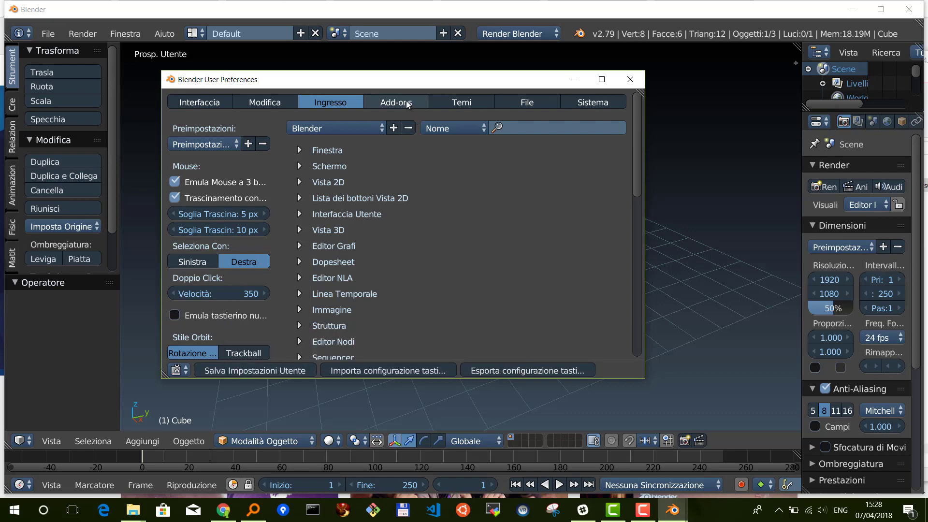
pyautogui.click(257, 371)
# Step: Close the preferences window and quit Blender via File > Esci
pyautogui.click(629, 79)
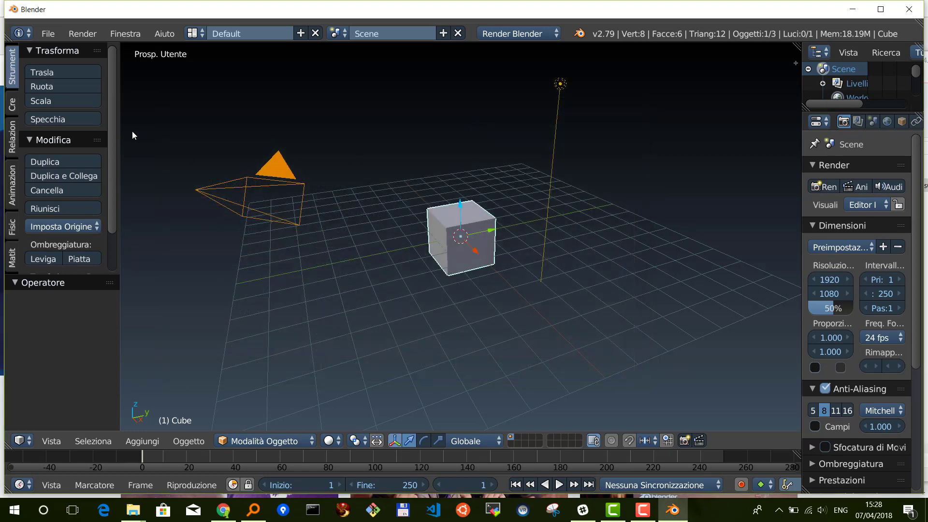
pyautogui.click(52, 33)
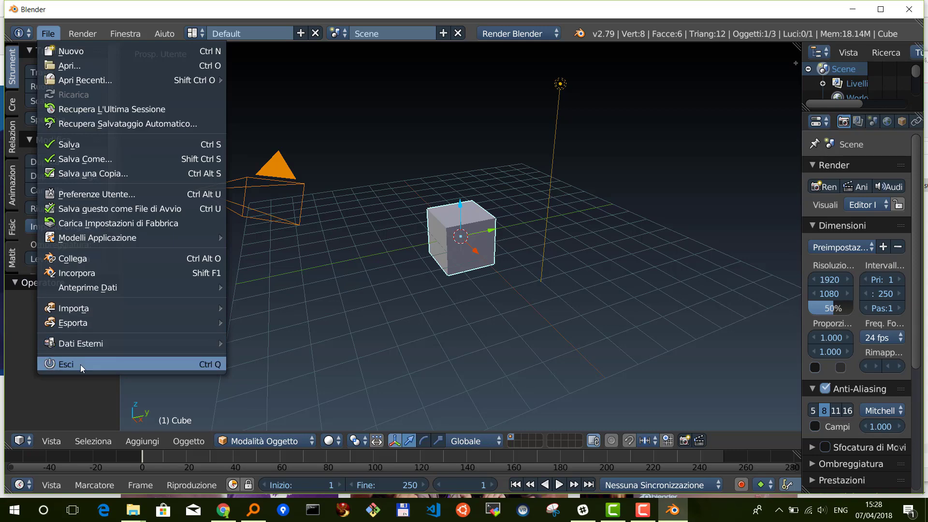
pyautogui.click(80, 364)
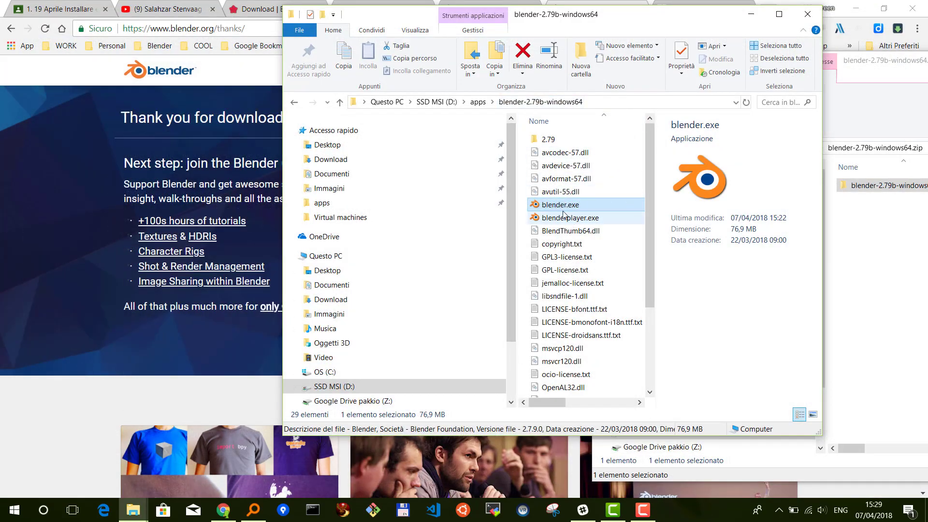
# Step: Relaunch blender.exe from the blender-2.79b-windows64 folder
pyautogui.doubleClick(561, 205)
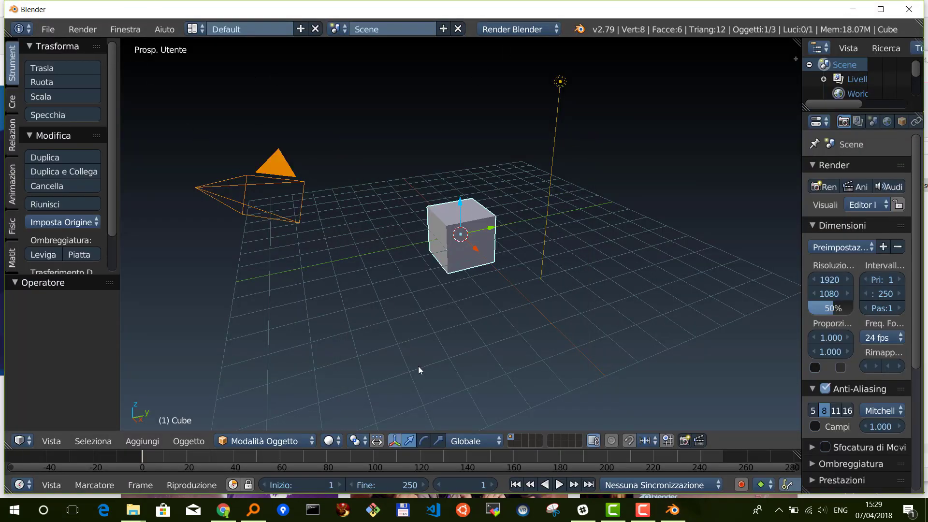
# Step: Pin Blender to the Windows taskbar via 'Aggiungi alla barra delle applicazioni'
pyautogui.rightClick(671, 513)
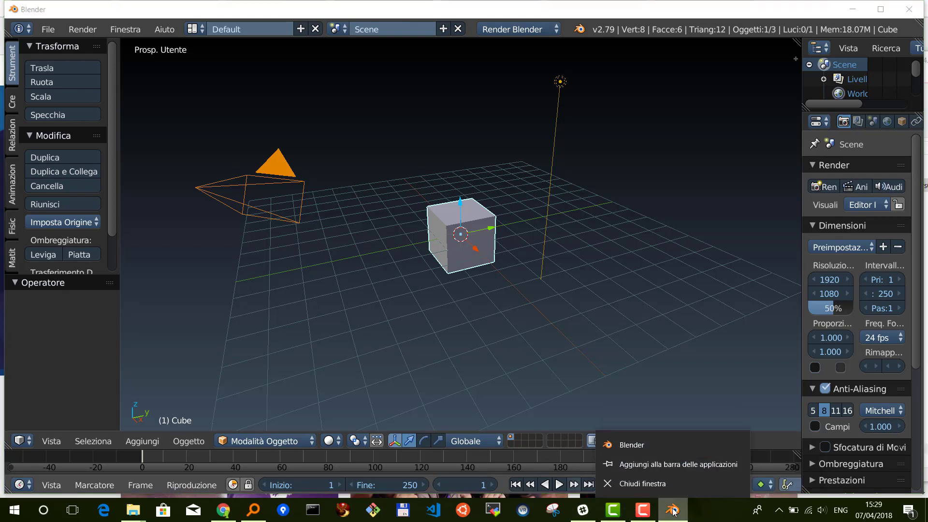
pyautogui.click(661, 463)
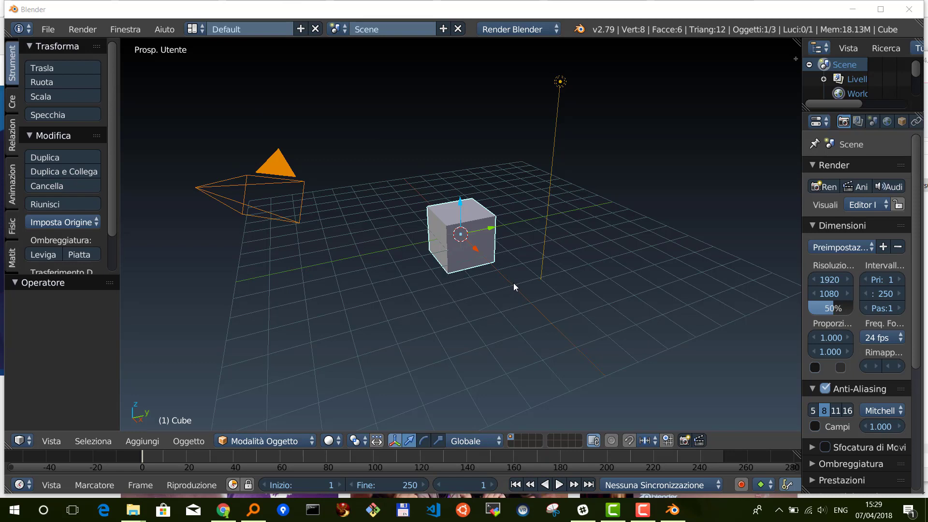
pyautogui.moveTo(520, 289)
pyautogui.mouseDown(button='middle')
pyautogui.moveTo(503, 266)
pyautogui.moveTo(533, 294)
pyautogui.moveTo(575, 275)
pyautogui.moveTo(511, 281)
pyautogui.moveTo(550, 290)
pyautogui.moveTo(520, 297)
pyautogui.moveTo(506, 291)
pyautogui.moveTo(534, 294)
pyautogui.moveTo(510, 291)
pyautogui.moveTo(461, 259)
pyautogui.mouseUp(button='middle')
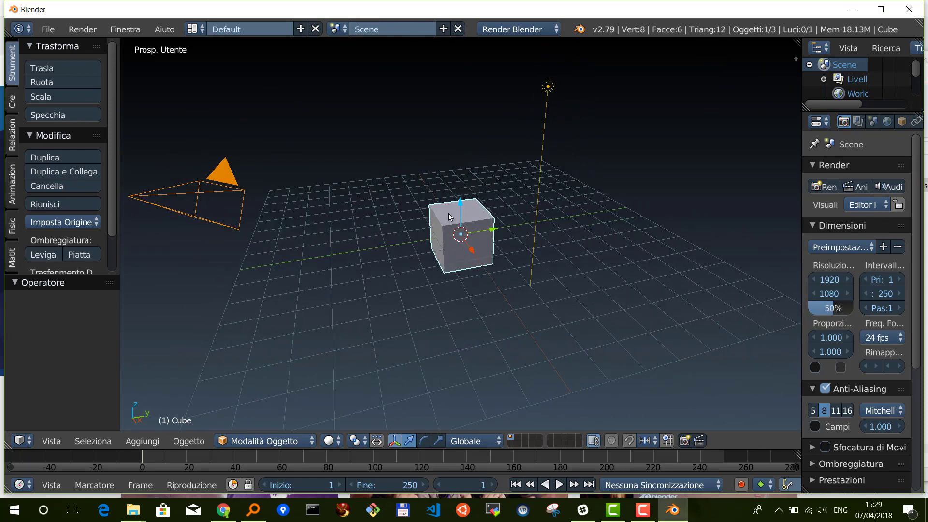
pyautogui.rightClick(218, 180)
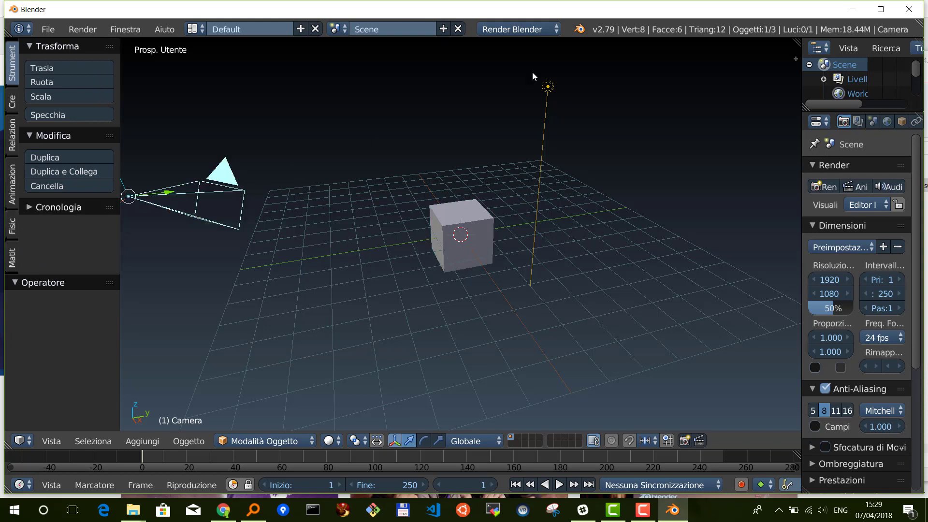
pyautogui.keyDown('shift'); pyautogui.rightClick(548, 87); pyautogui.keyUp('shift')
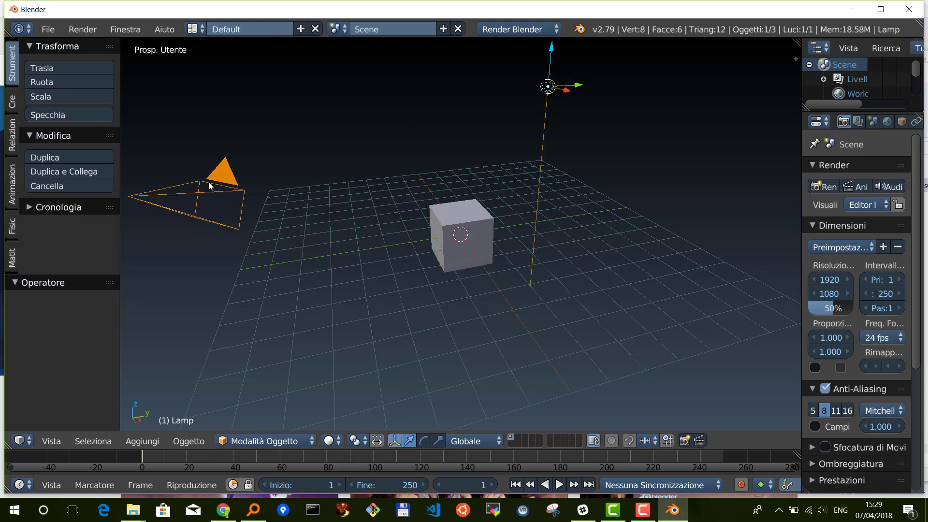
pyautogui.keyDown('shift'); pyautogui.rightClick(469, 217); pyautogui.keyUp('shift')
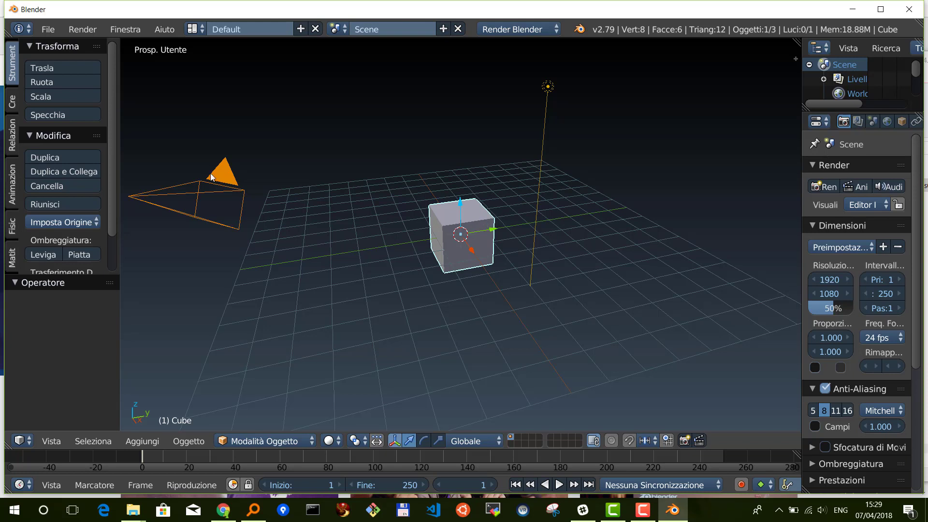
pyautogui.rightClick(215, 175)
pyautogui.keyDown('shift'); pyautogui.rightClick(462, 213); pyautogui.keyUp('shift')
pyautogui.keyDown('shift'); pyautogui.rightClick(547, 86); pyautogui.keyUp('shift')
pyautogui.keyDown('shift'); pyautogui.rightClick(468, 207); pyautogui.keyUp('shift')
pyautogui.rightClick(215, 176)
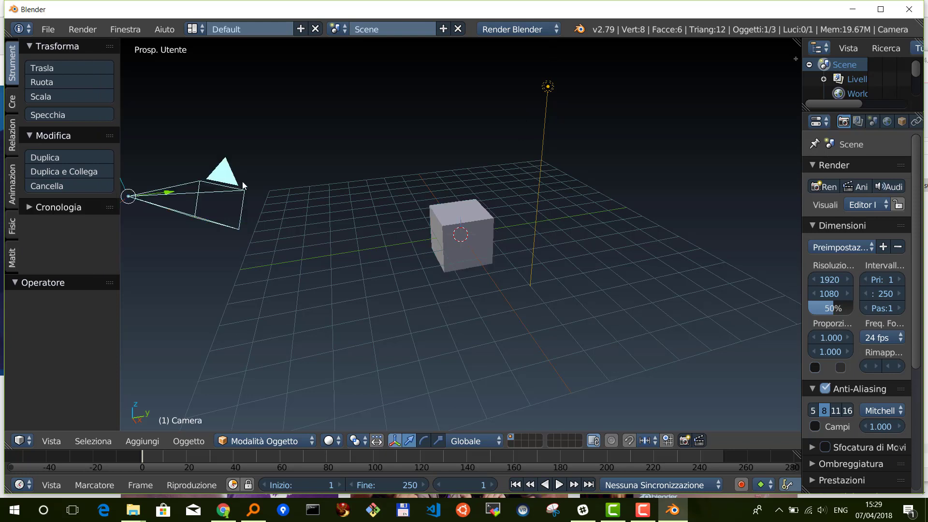
pyautogui.keyDown('shift'); pyautogui.rightClick(476, 212); pyautogui.keyUp('shift')
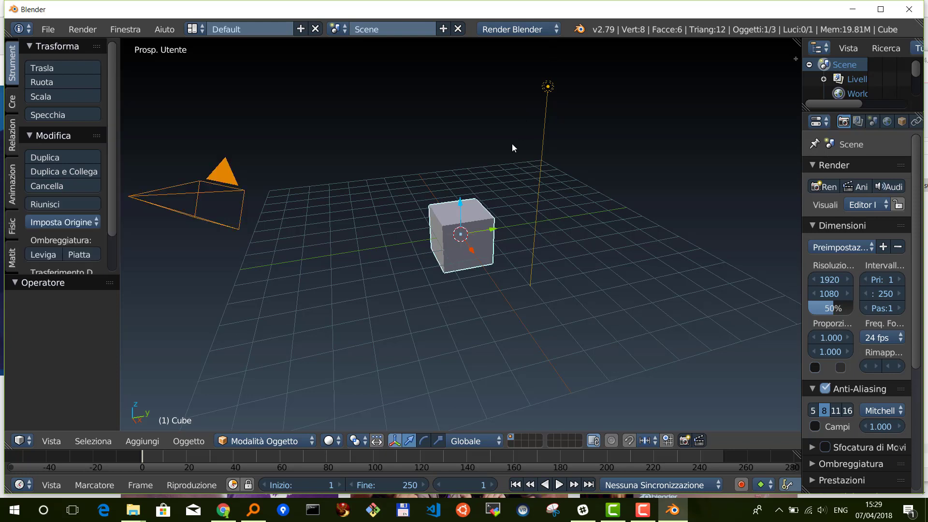
pyautogui.keyDown('shift'); pyautogui.rightClick(546, 87); pyautogui.keyUp('shift')
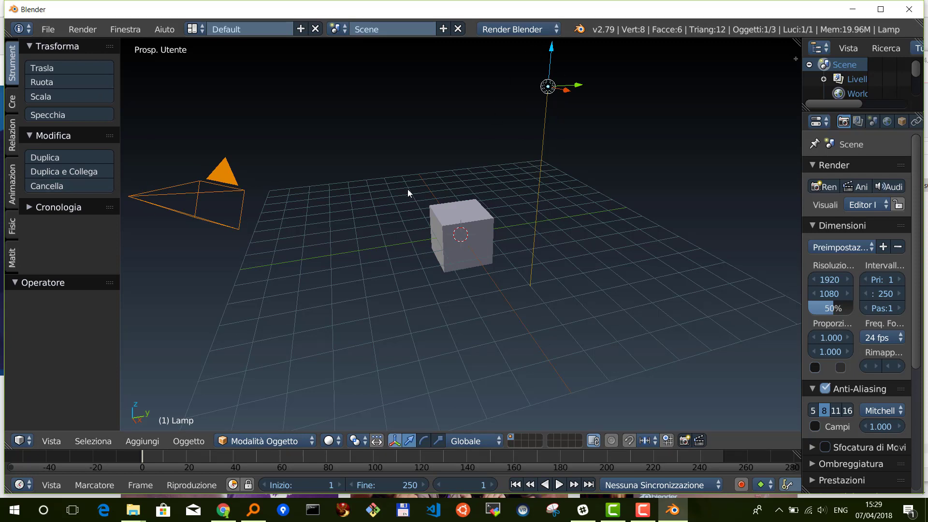
pyautogui.rightClick(464, 214)
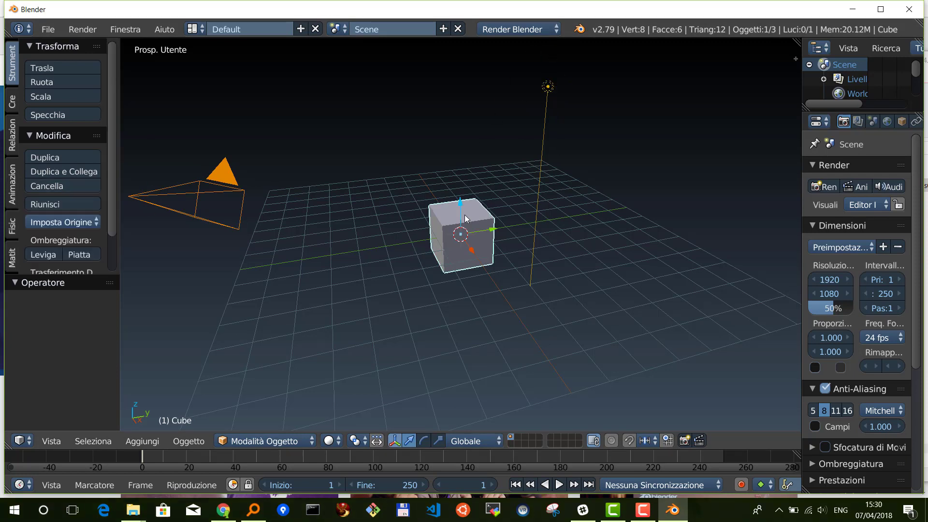